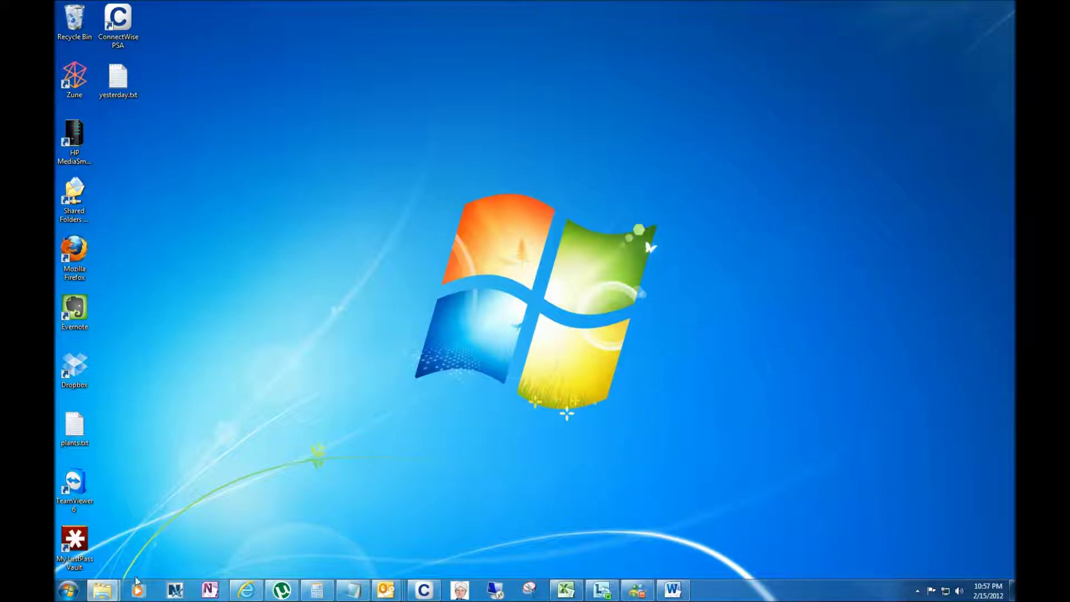
Step: Bring up the My Documents window and browse to Local Disk (C:)
mouse_move(102, 589)
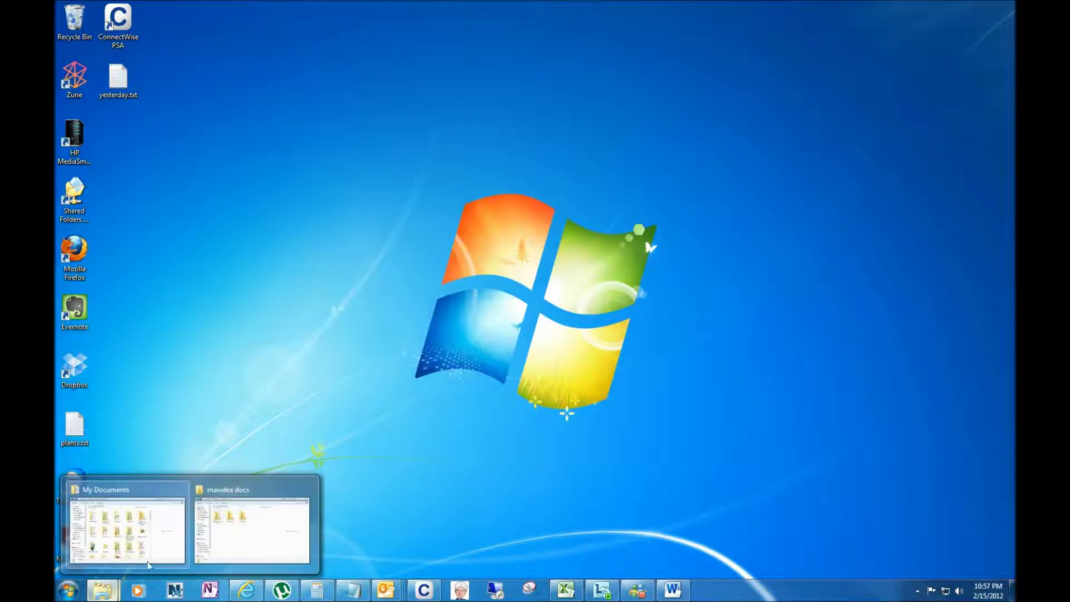
left_click(169, 542)
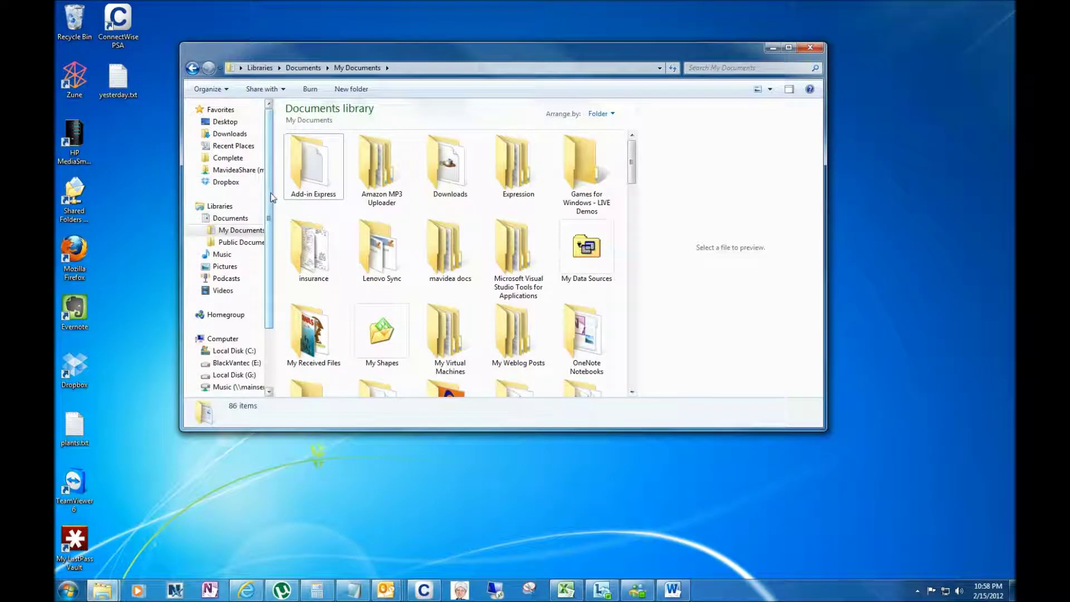
scroll(245, 239, "down", 2)
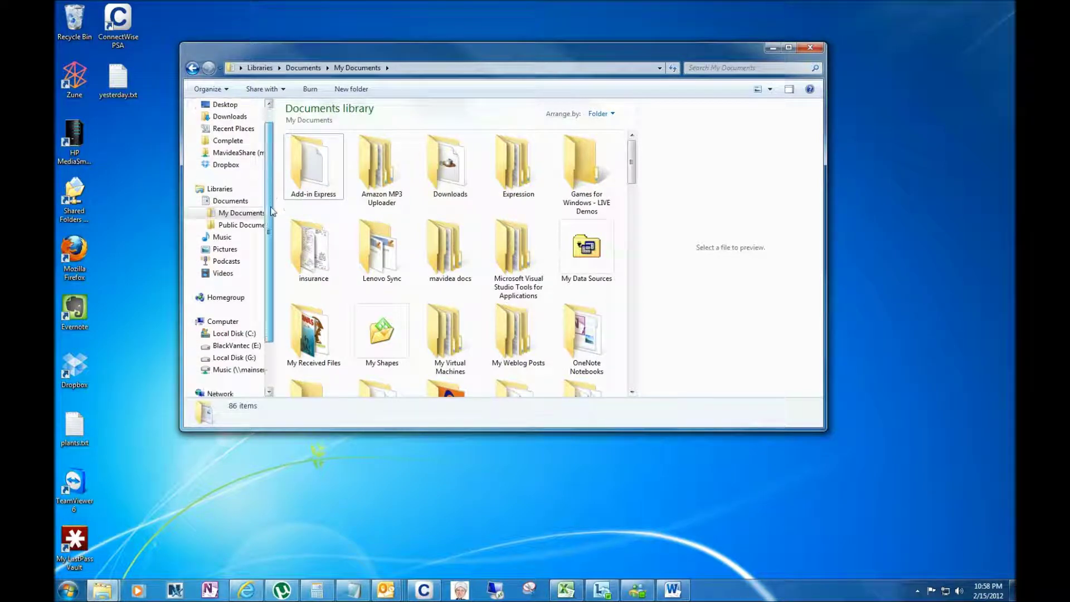
left_click(238, 328)
Step: Open Users, dismiss the permission warning, enter the profile folder and select Dropbox
left_click(313, 184)
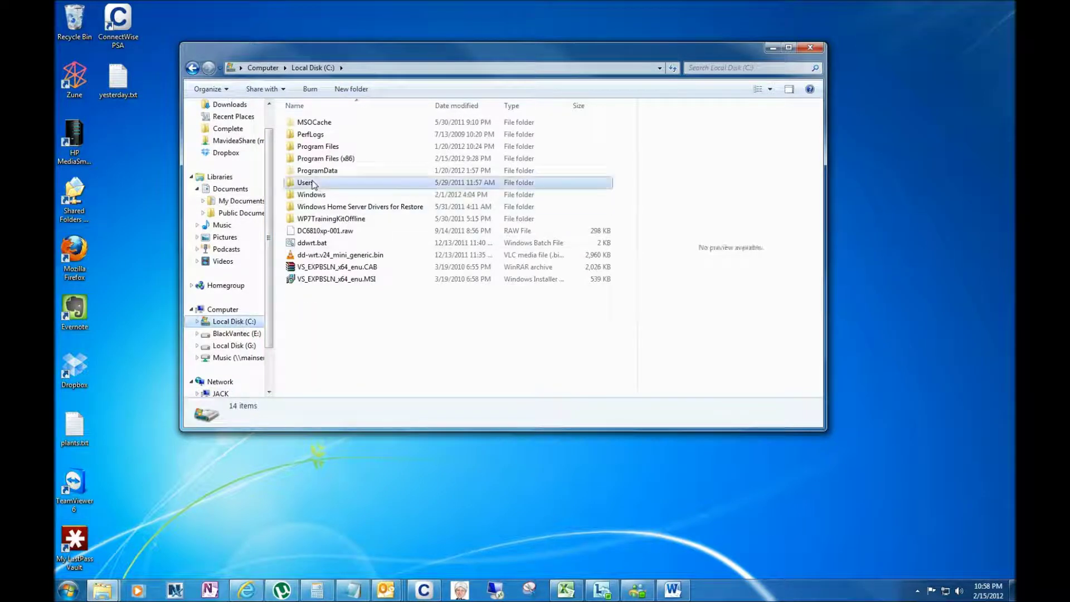
double_click(314, 185)
left_click(306, 125)
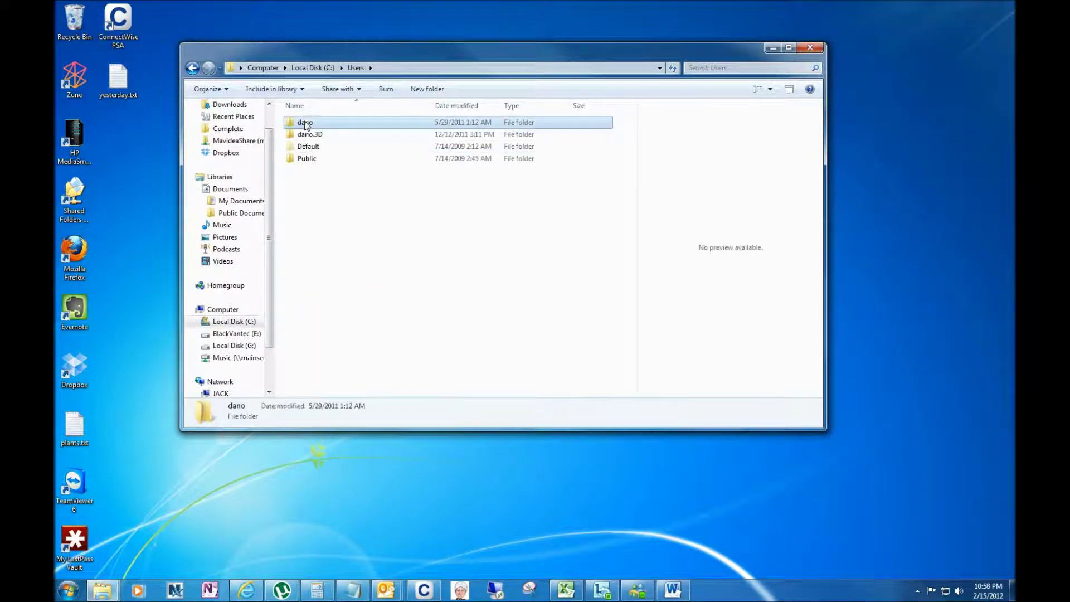
double_click(306, 125)
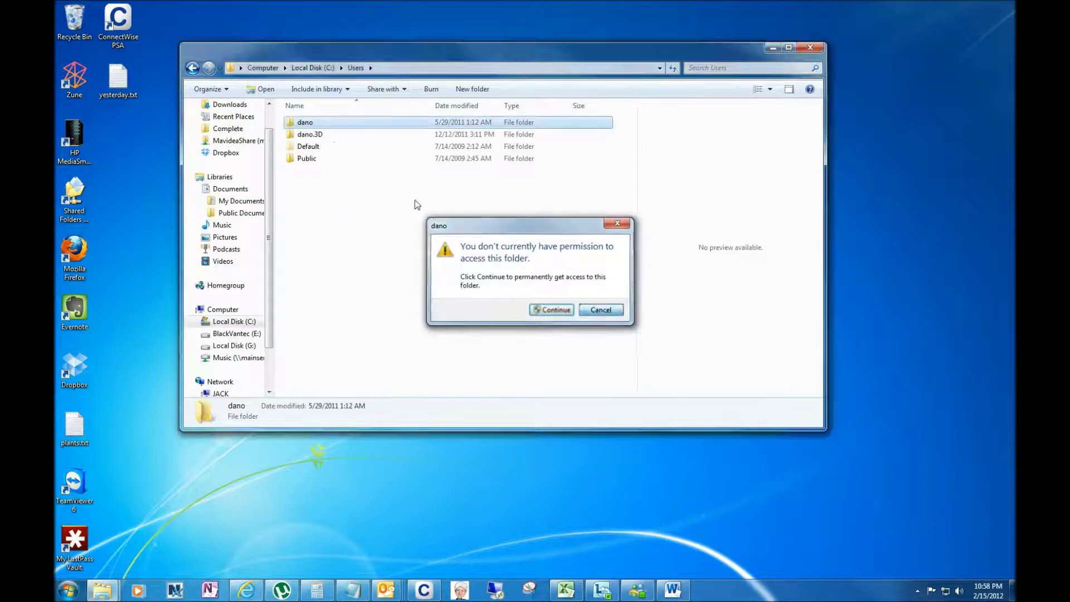
key("Escape")
double_click(315, 135)
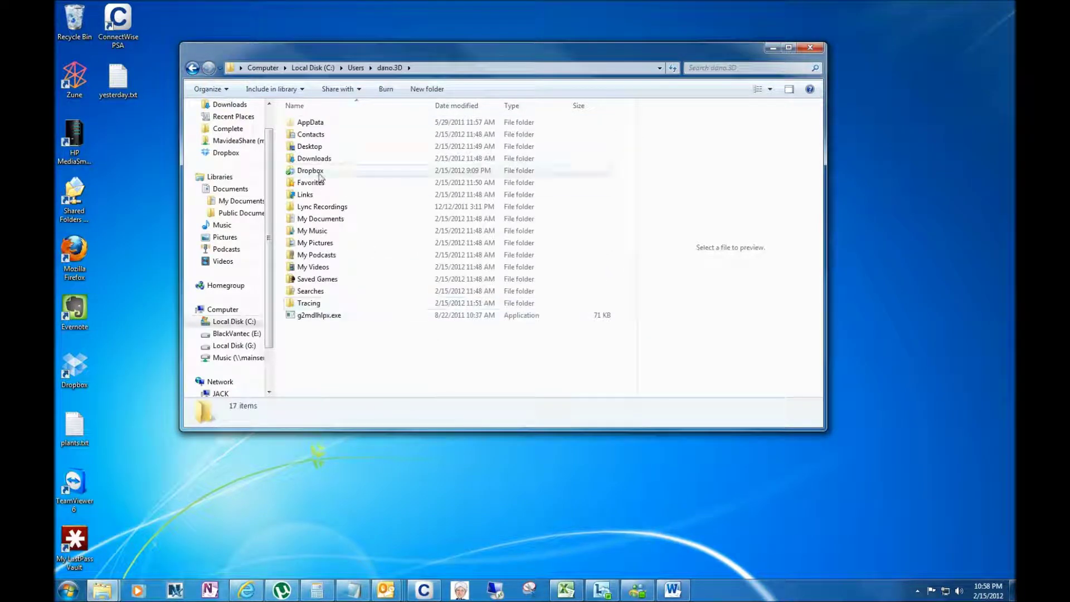
left_click(334, 172)
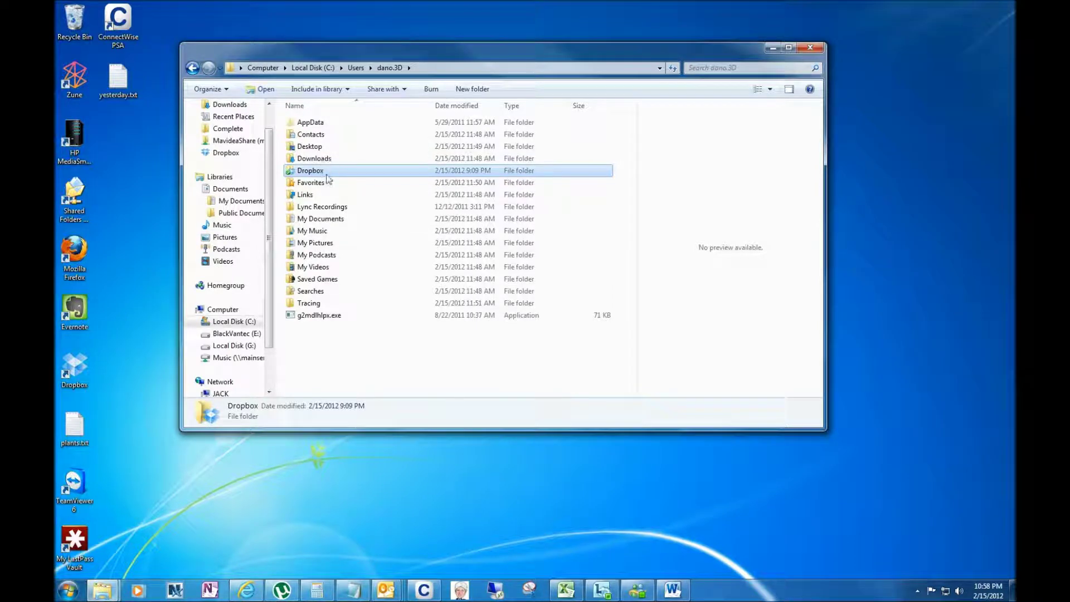
Step: Open the Dropbox folder in a second window from the tray icon, move it down, then go up to the profile folder
left_click(916, 590)
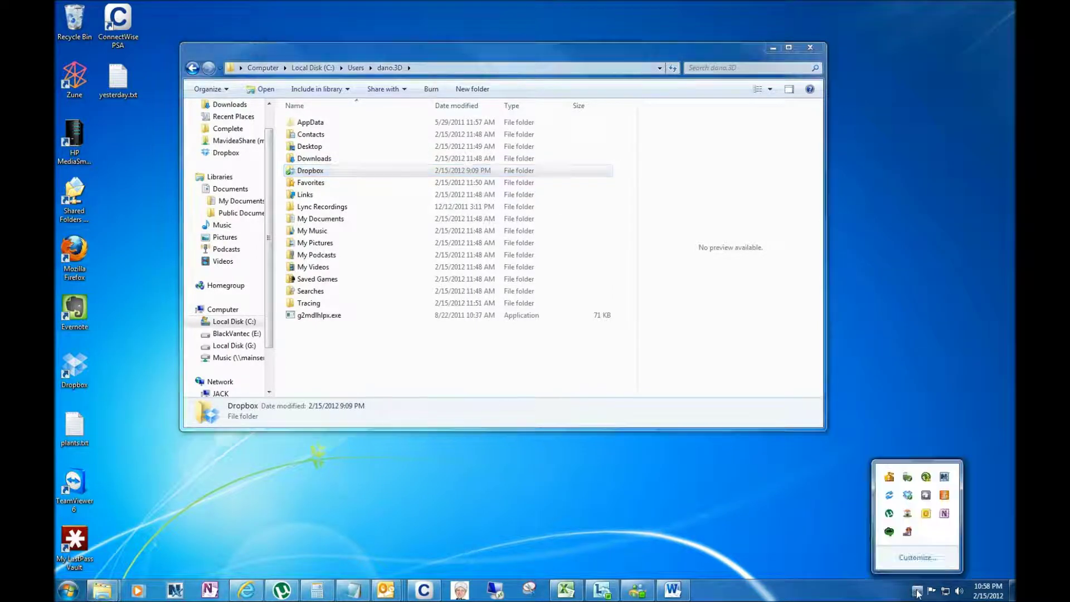
right_click(907, 498)
left_click(926, 351)
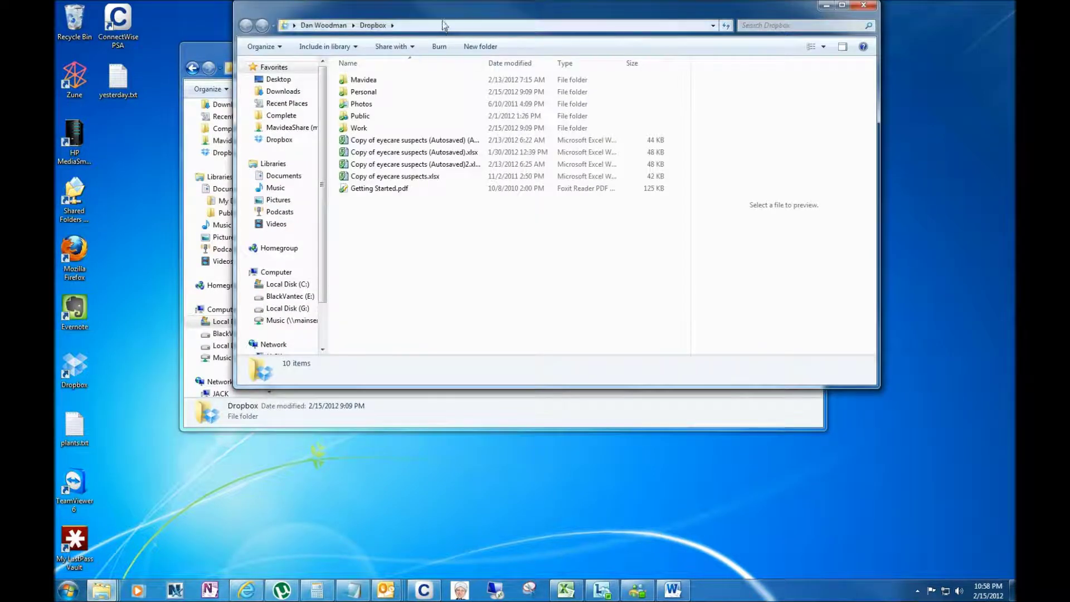
left_click_drag(417, 12, 365, 165)
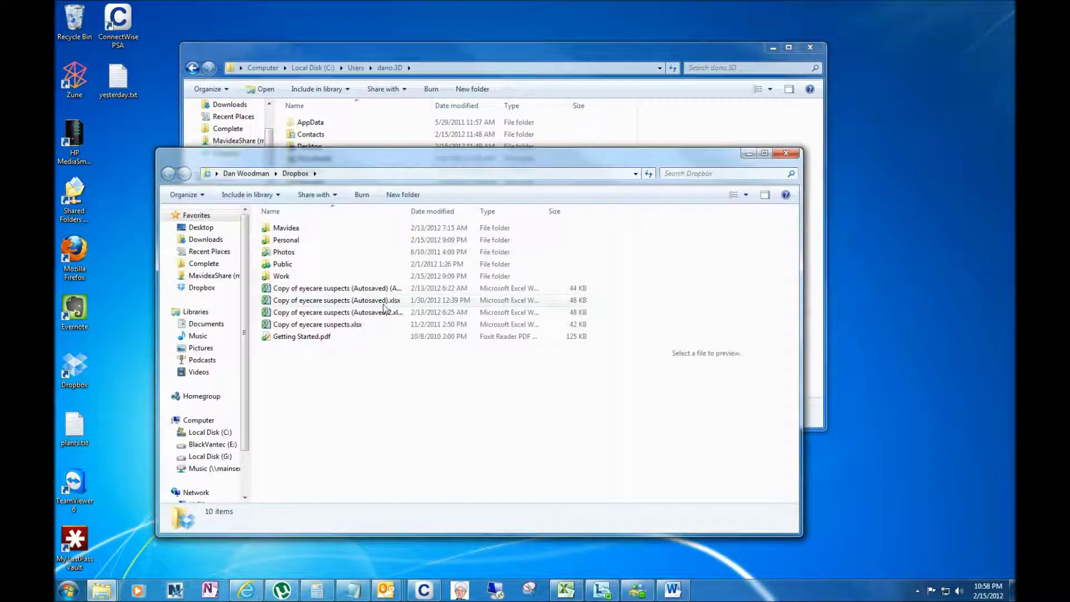
left_click(244, 173)
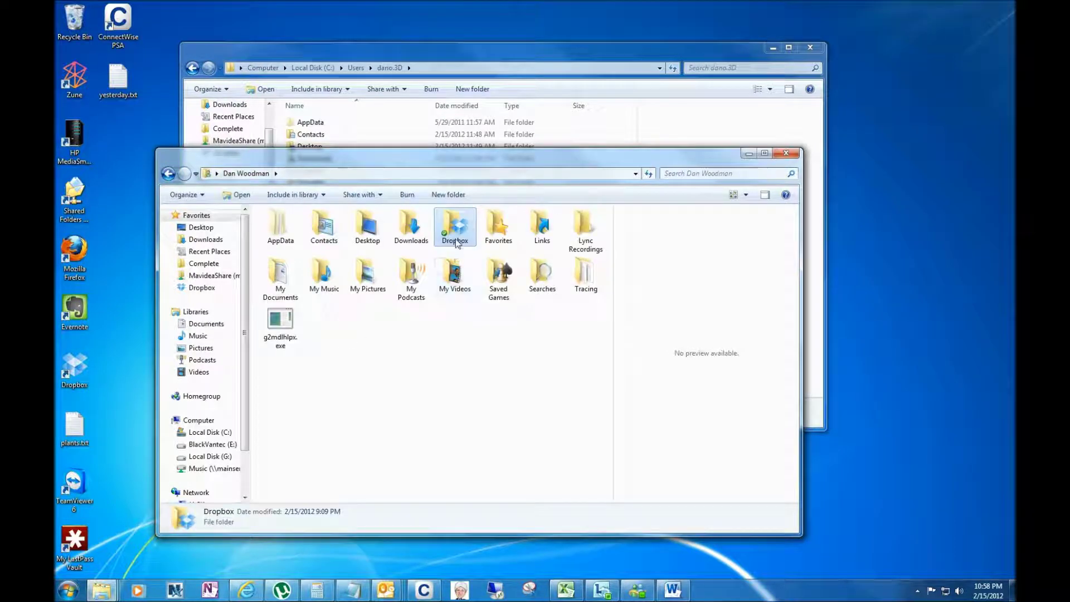
Step: Pin the Dropbox folder to Favorites, reopen it from the new favorite, then bring Word forward
mouse_move(461, 233)
left_click_drag(460, 229, 203, 296)
left_click(202, 289)
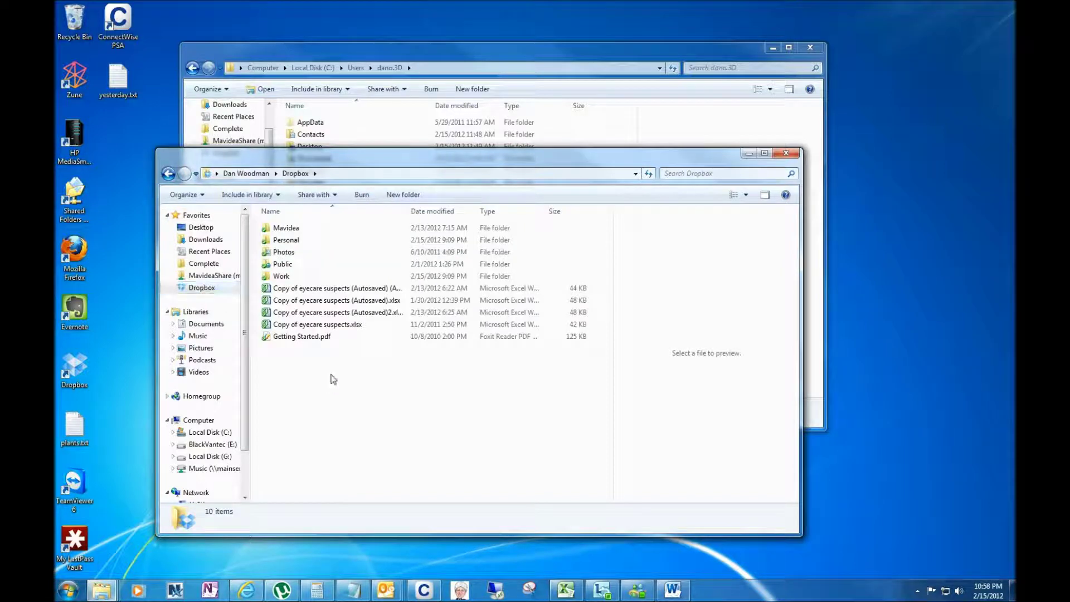
left_click(672, 590)
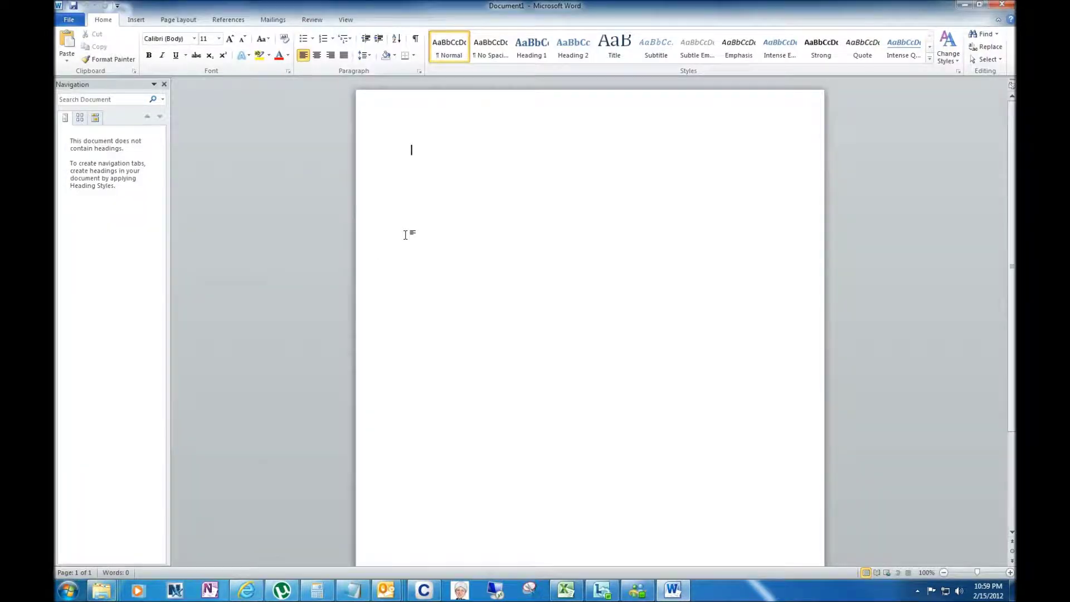
Step: Type 'My document' on the blank Word page and start a Save As
type("My document")
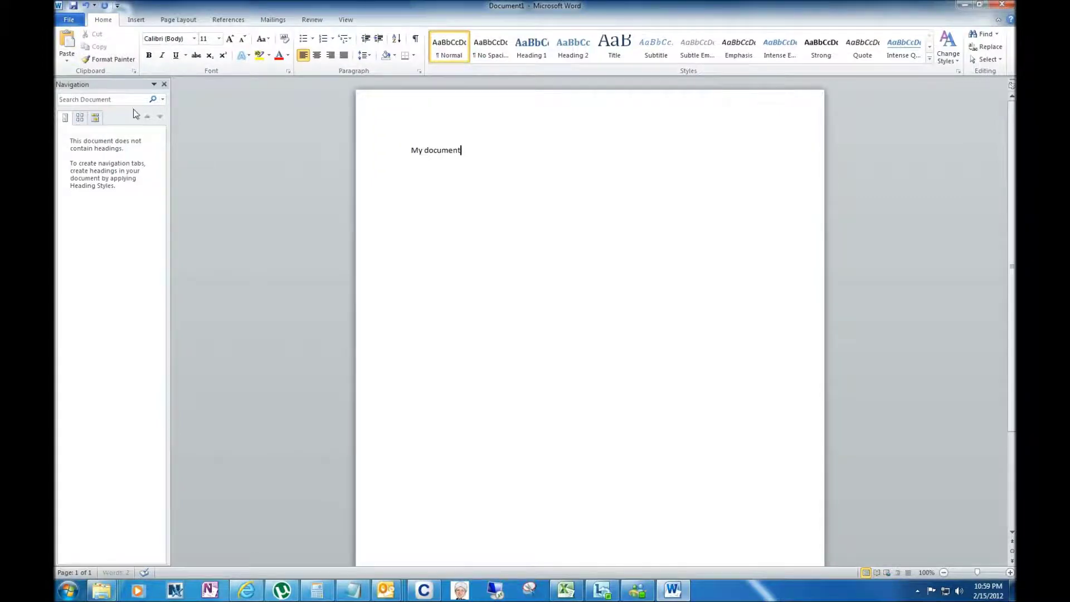
key("alt+f")
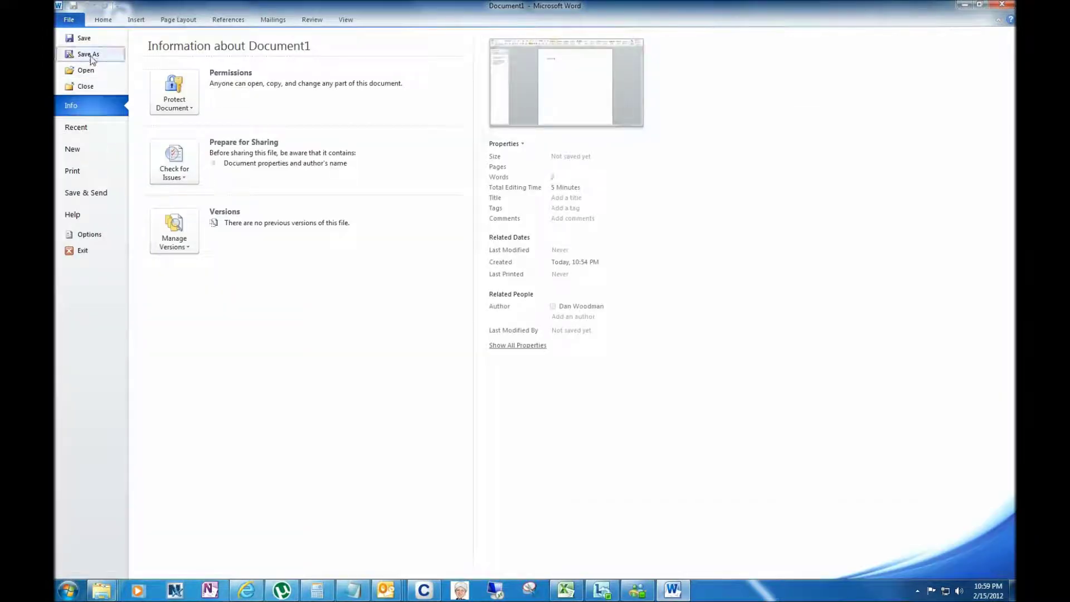
left_click(91, 57)
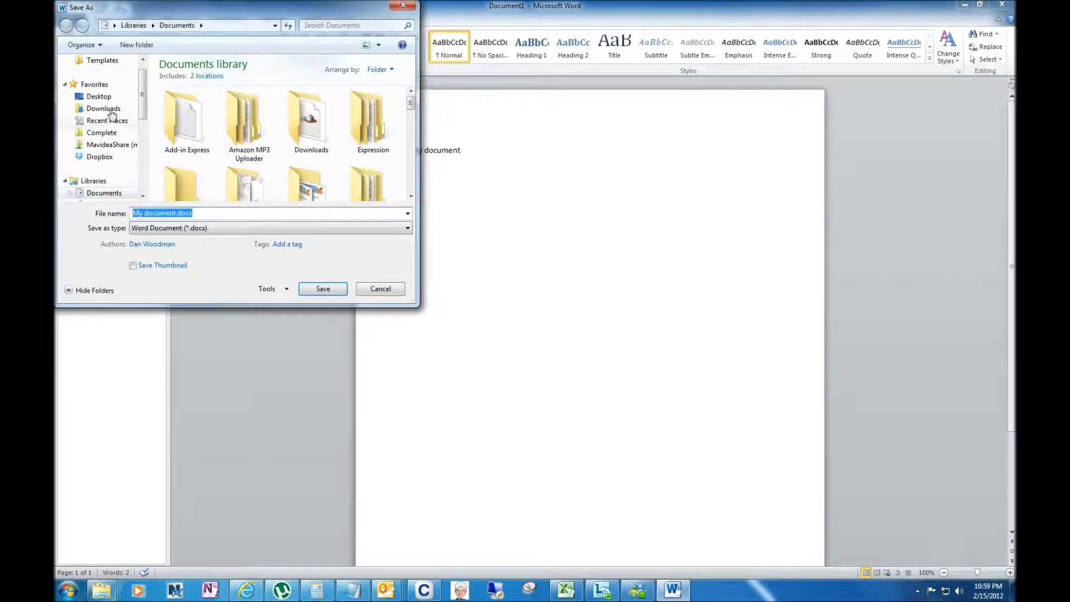
Step: Save the document as 'fake document' in Dropbox\Work\That, then close Word
scroll(143, 92, "up", 1)
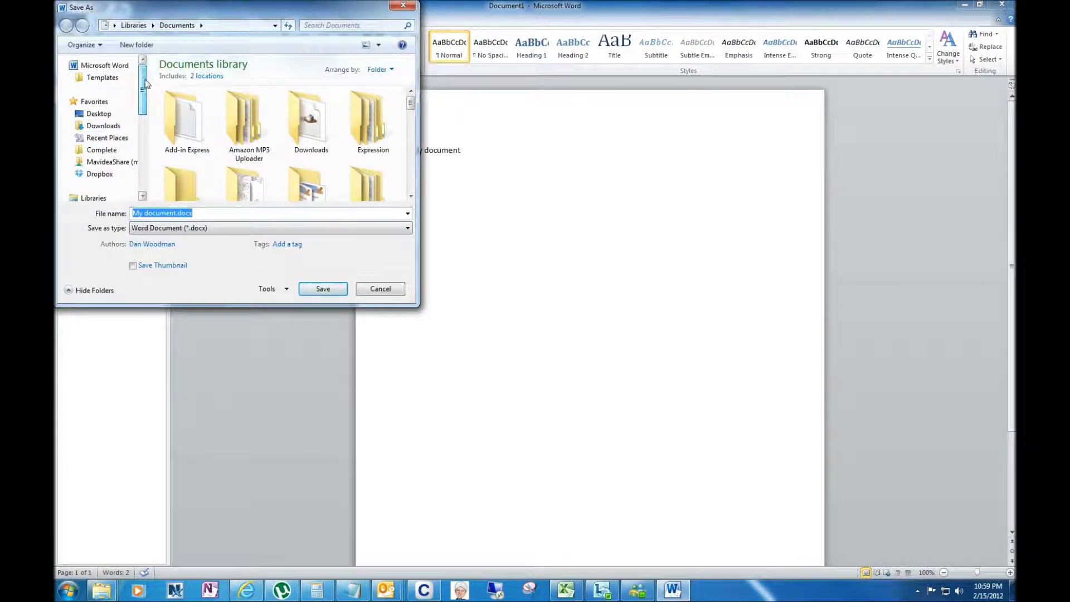
left_click(100, 174)
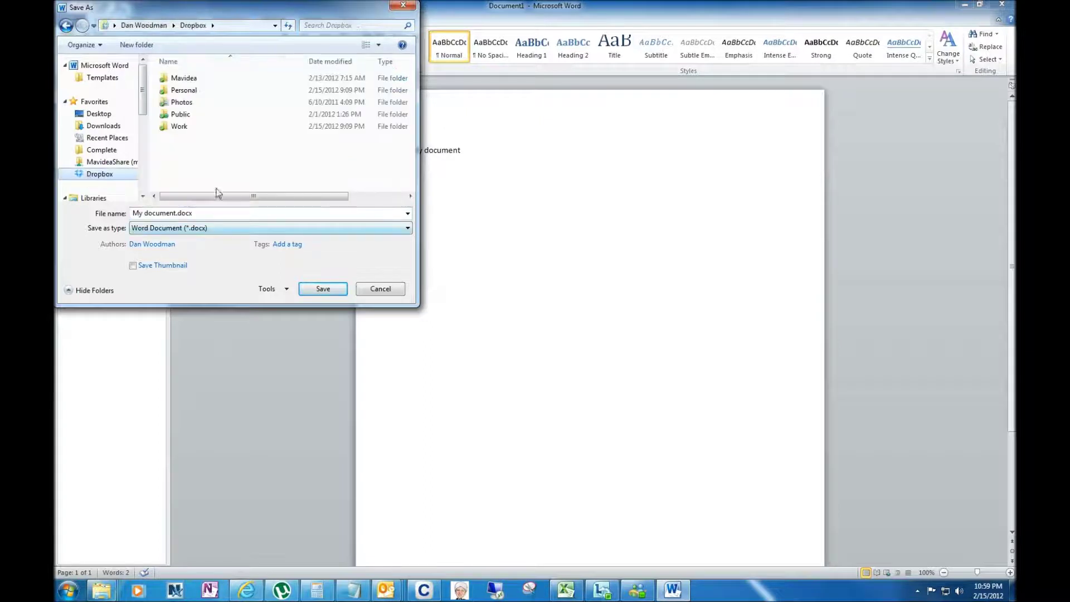
double_click(184, 128)
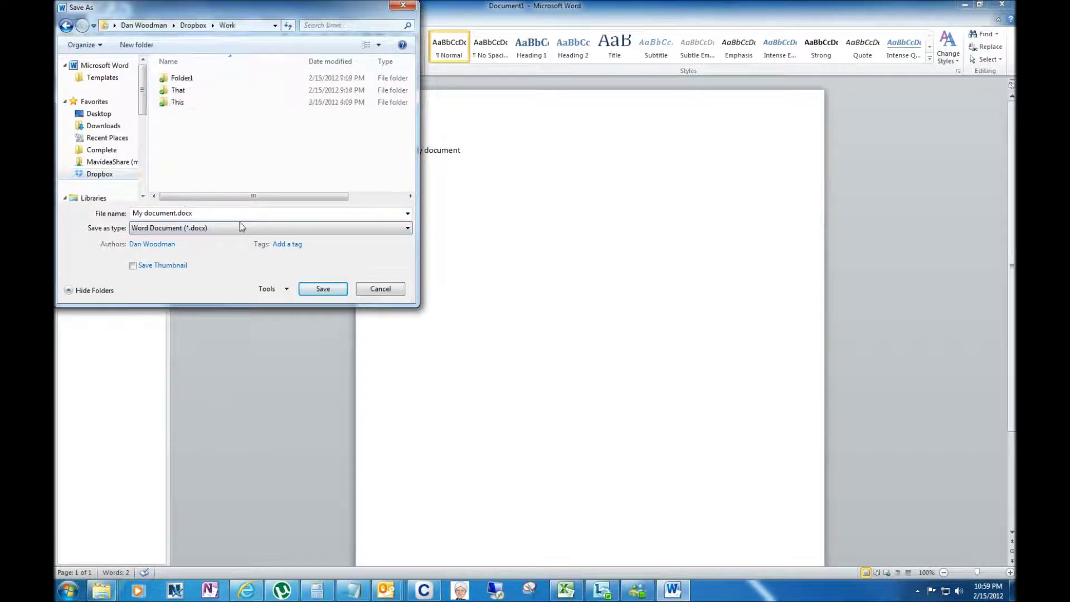
double_click(178, 90)
left_click(166, 213)
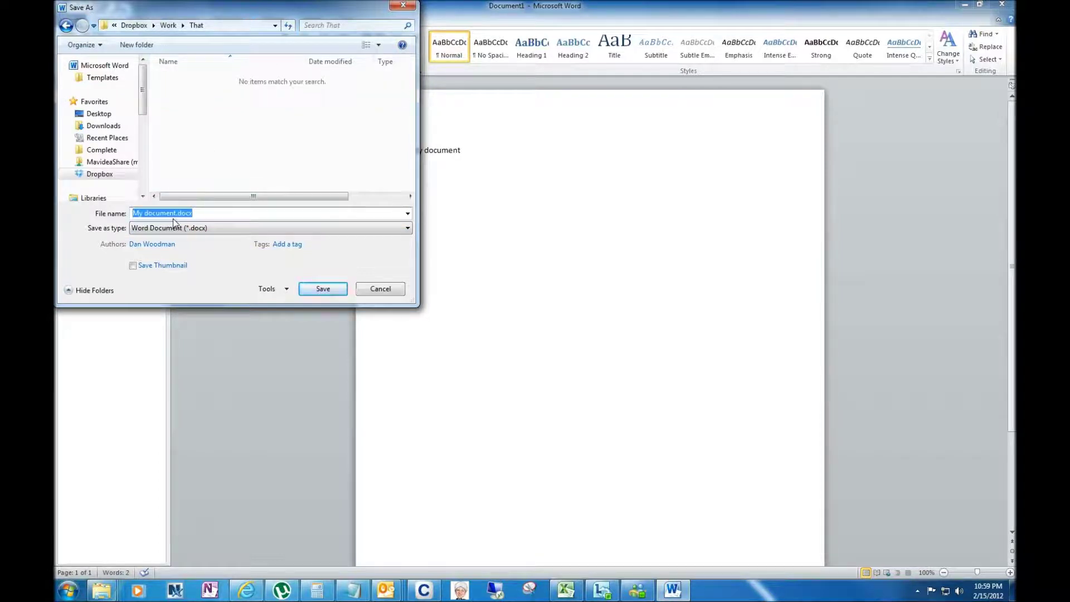
type("fake document")
key("Return")
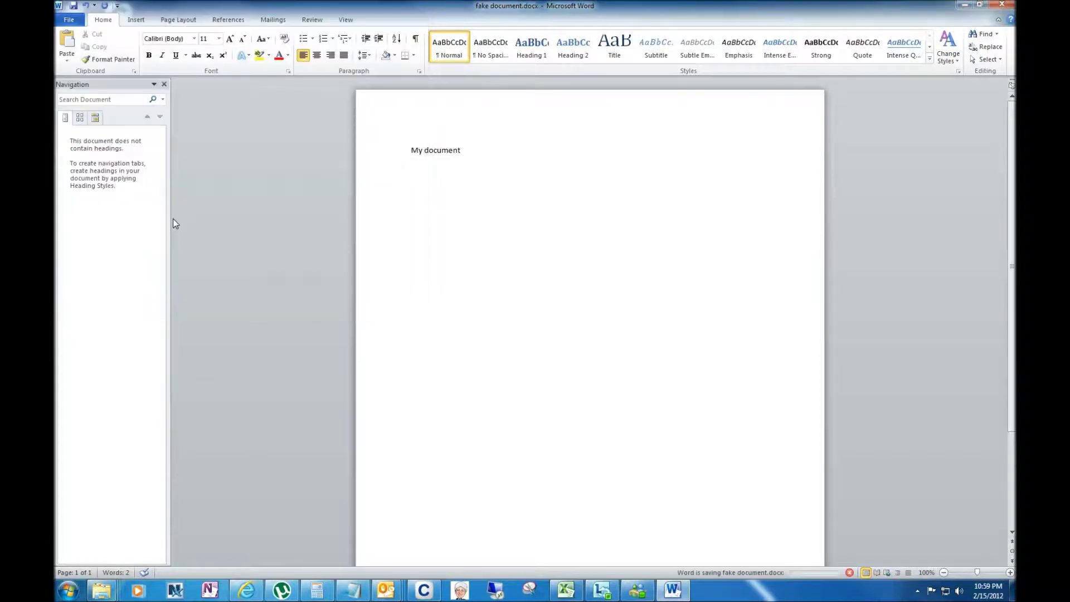
left_click(1003, 6)
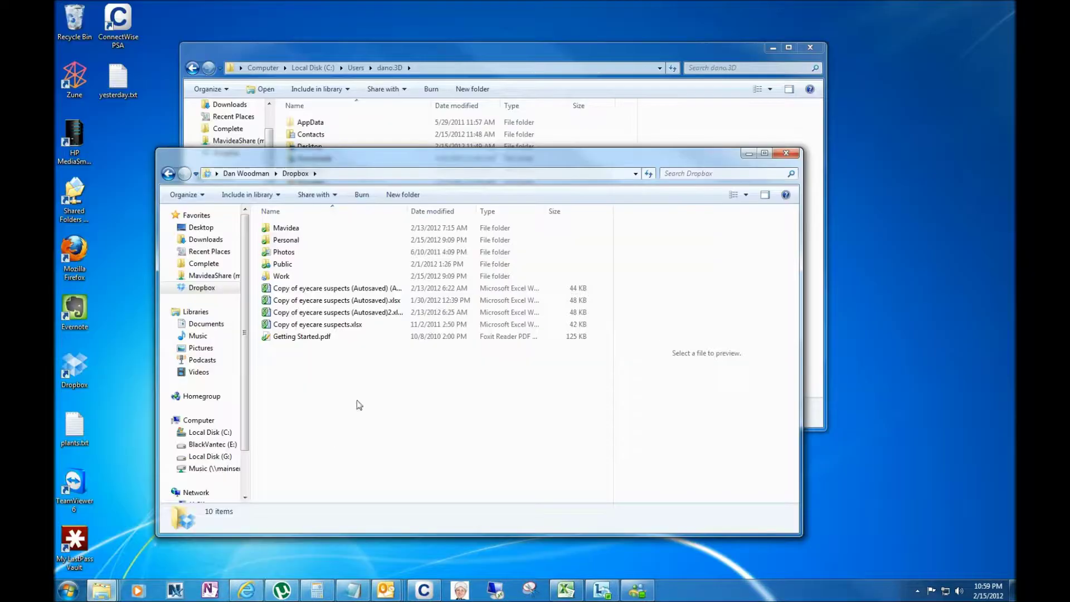
Step: Open the mavidea docs folder and select the Customer Facing Docs and Marketing folders
left_click(434, 56)
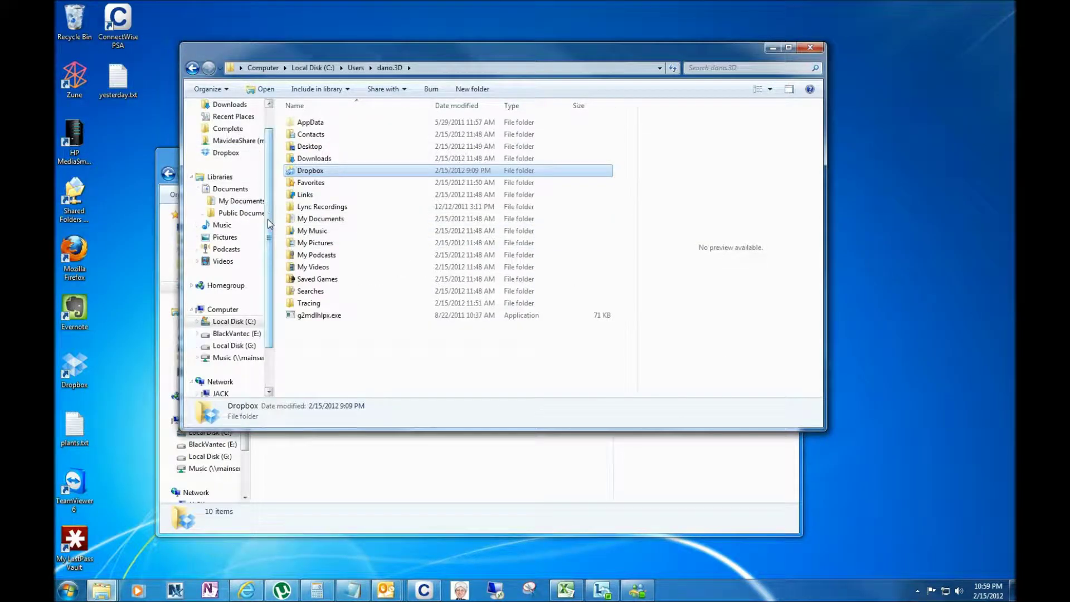
left_click_drag(269, 224, 271, 197)
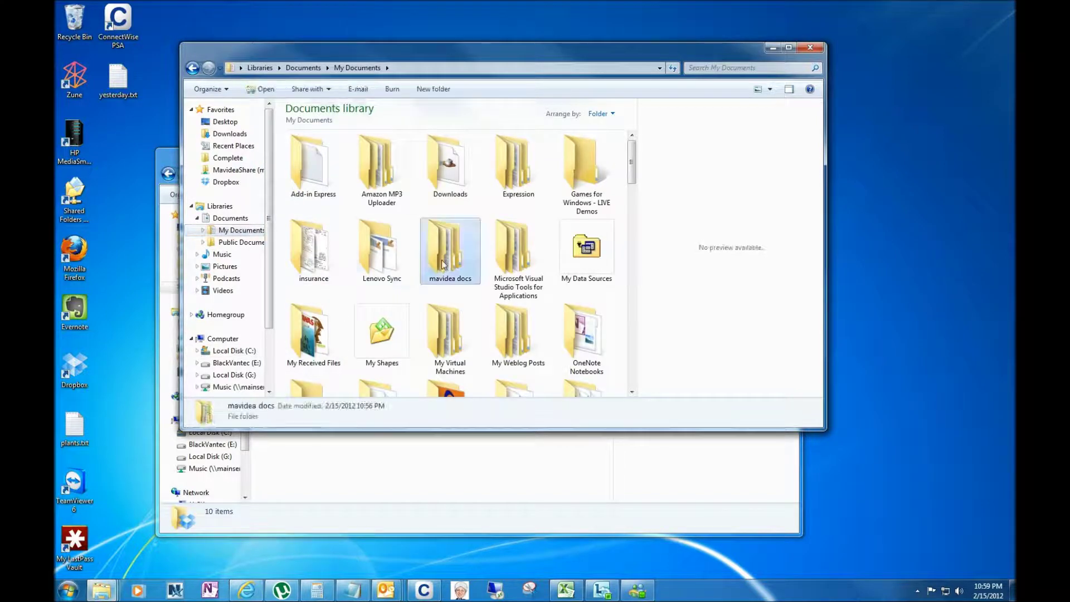
double_click(443, 264)
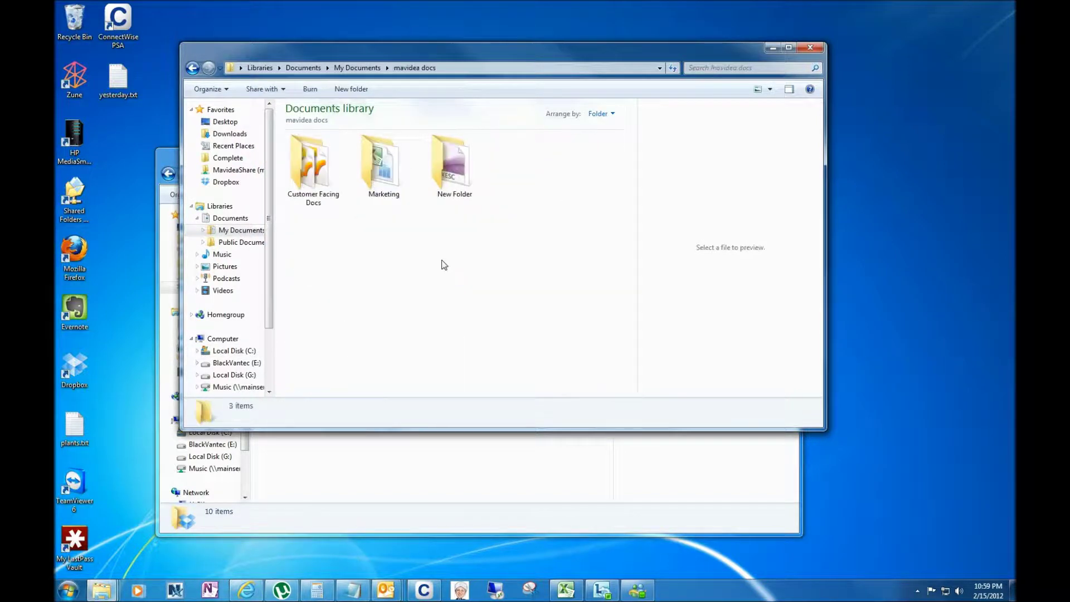
left_click(317, 173)
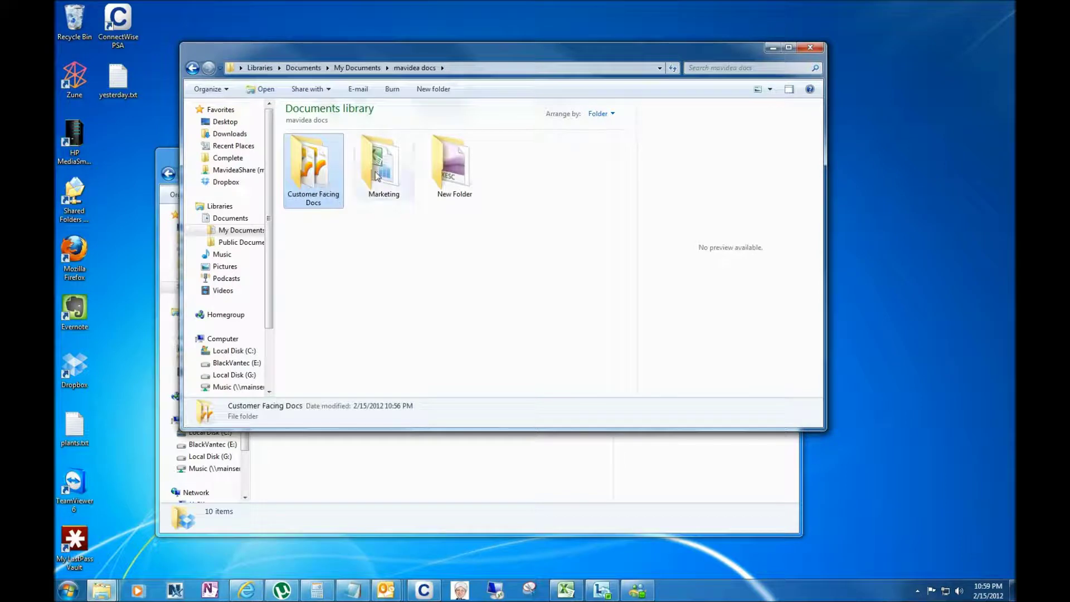
left_click(377, 176, "ctrl")
Step: Move the mavidea docs window aside and open Dropbox's Work folder in the other window
left_click_drag(439, 51, 700, 50)
double_click(296, 278)
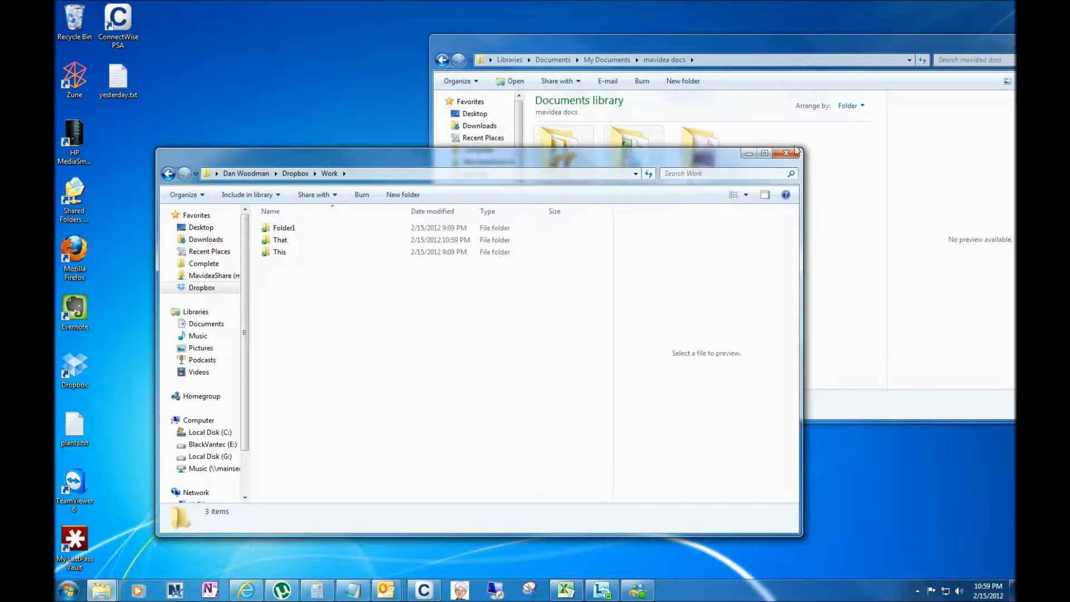
left_click(630, 136)
Step: Drag Customer Facing Docs and Marketing into Work and check Dropbox's upload status from the tray
left_click_drag(628, 132, 353, 323)
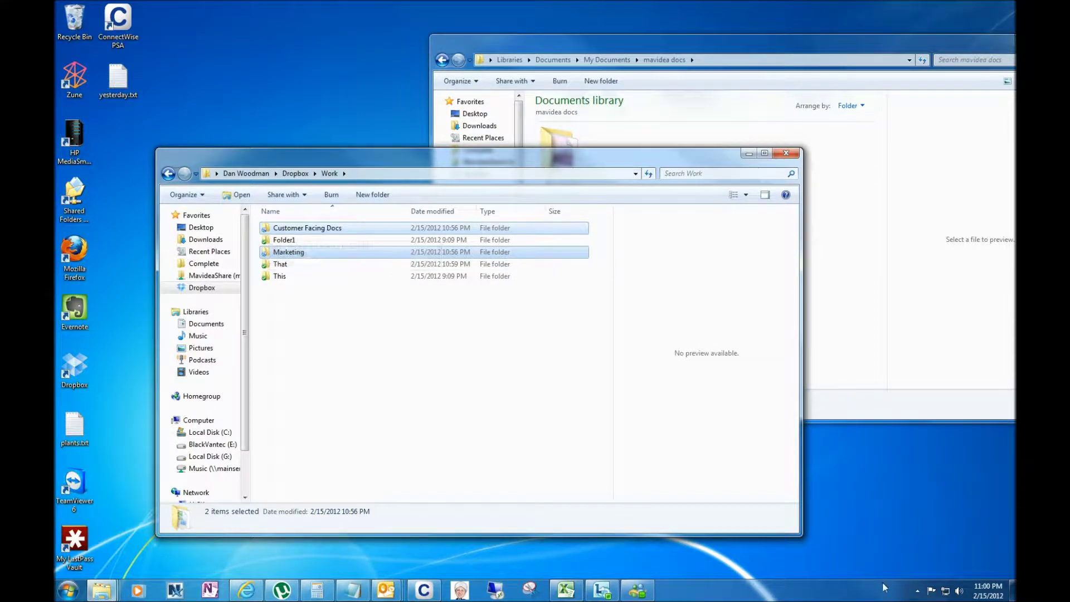
left_click(918, 590)
mouse_move(909, 498)
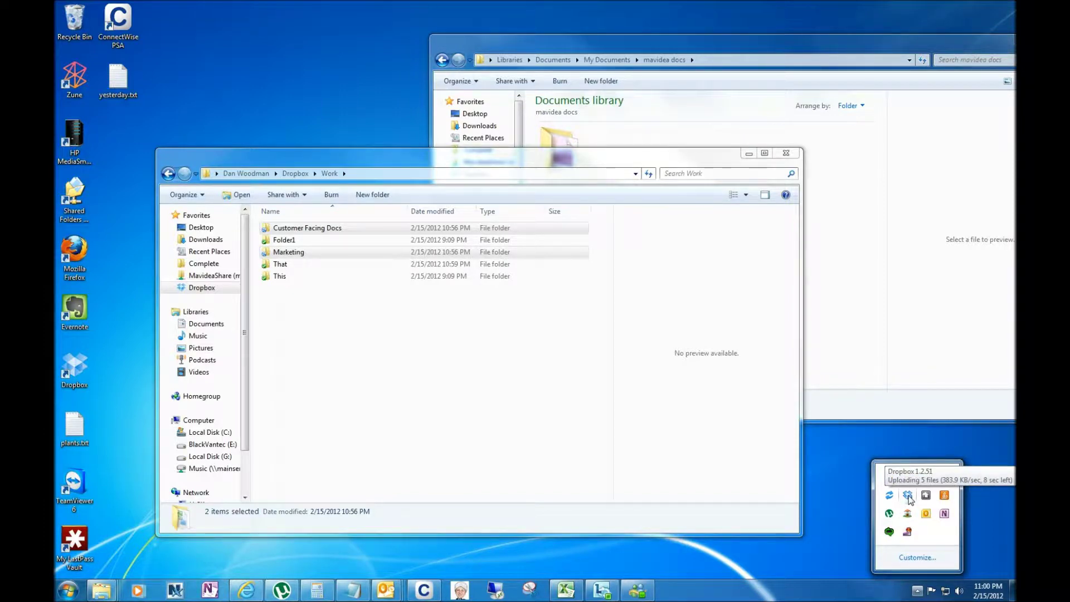
right_click(908, 497)
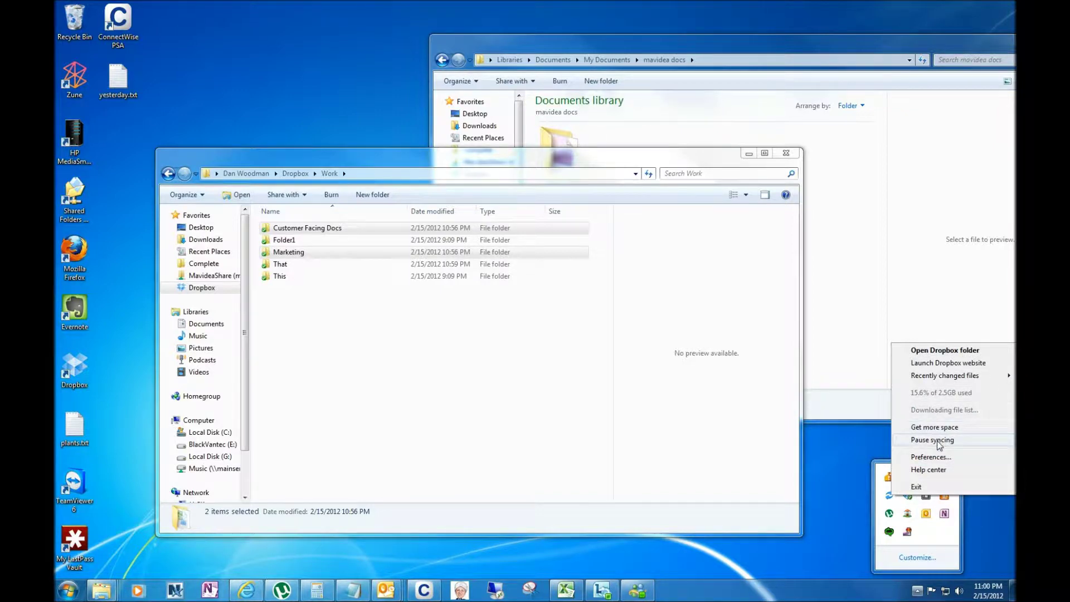
left_click(393, 396)
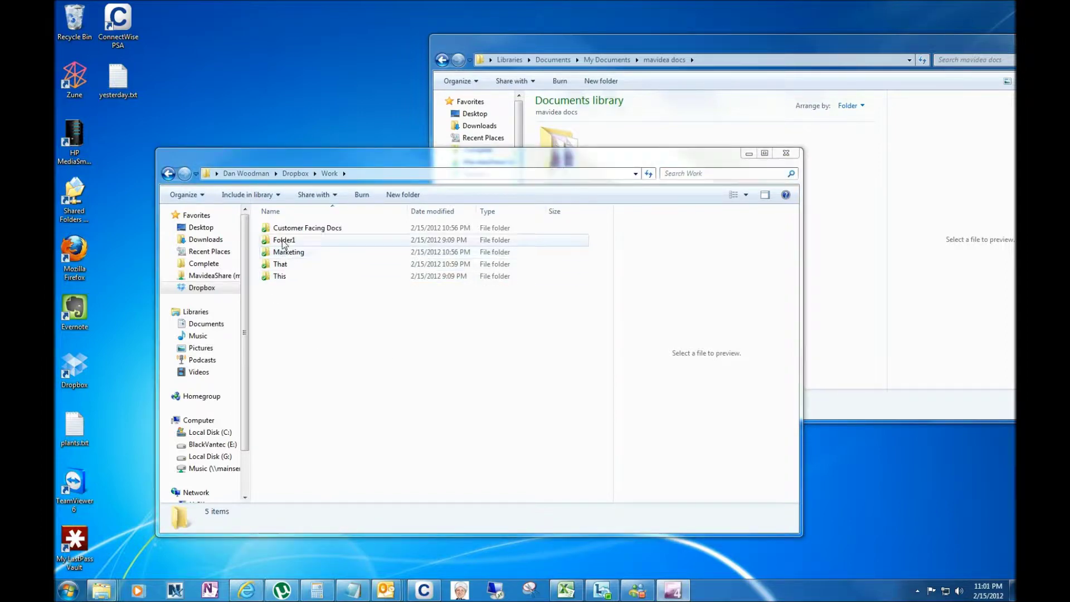
Step: Share the Work folder using Dropbox > Share this folder... from its right-click menu
left_click(306, 175)
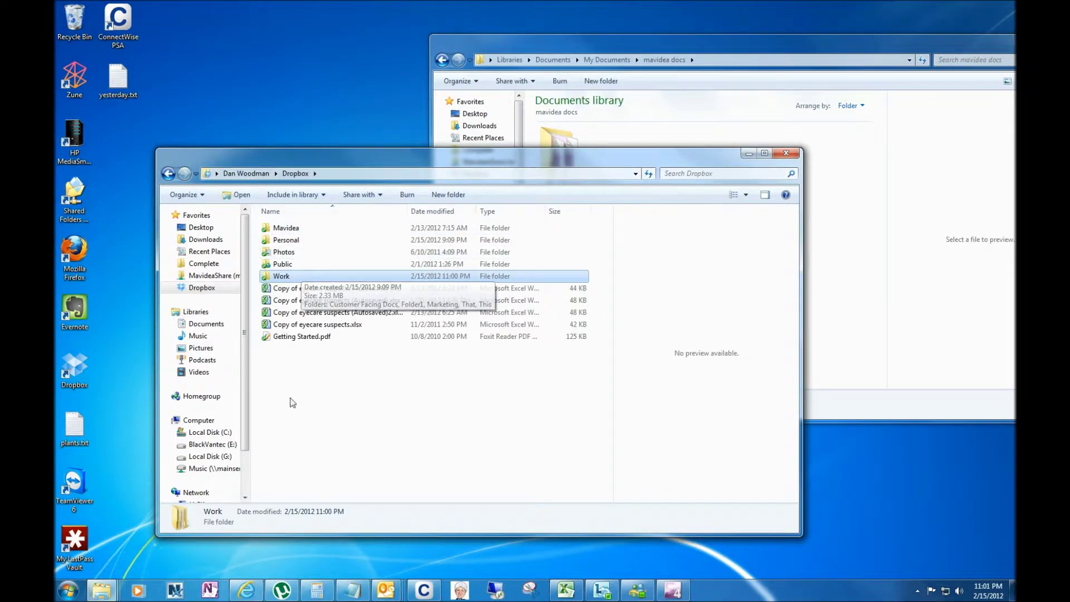
right_click(286, 277)
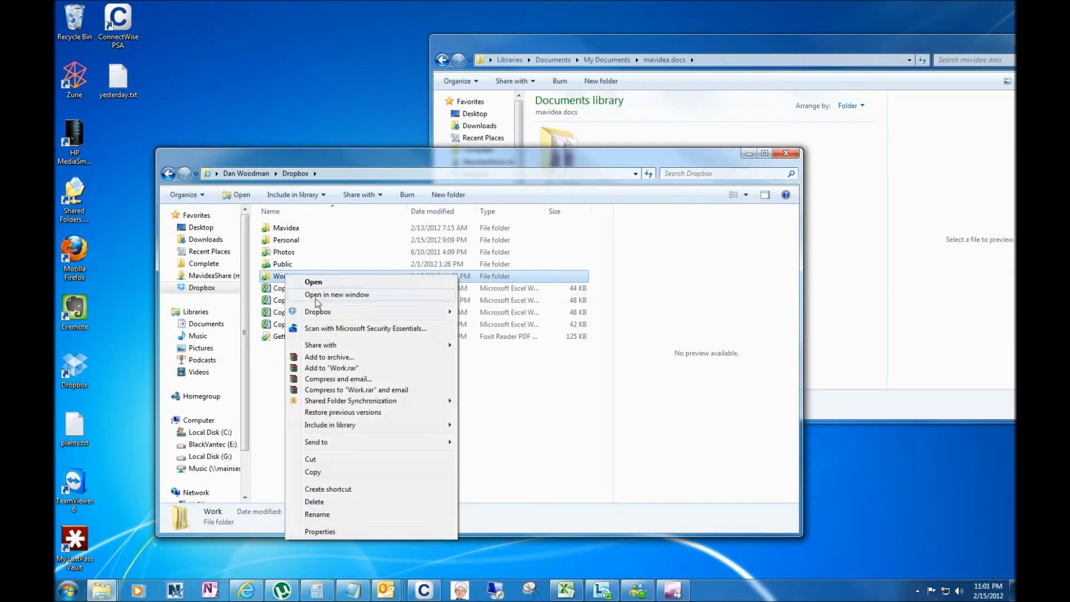
mouse_move(416, 312)
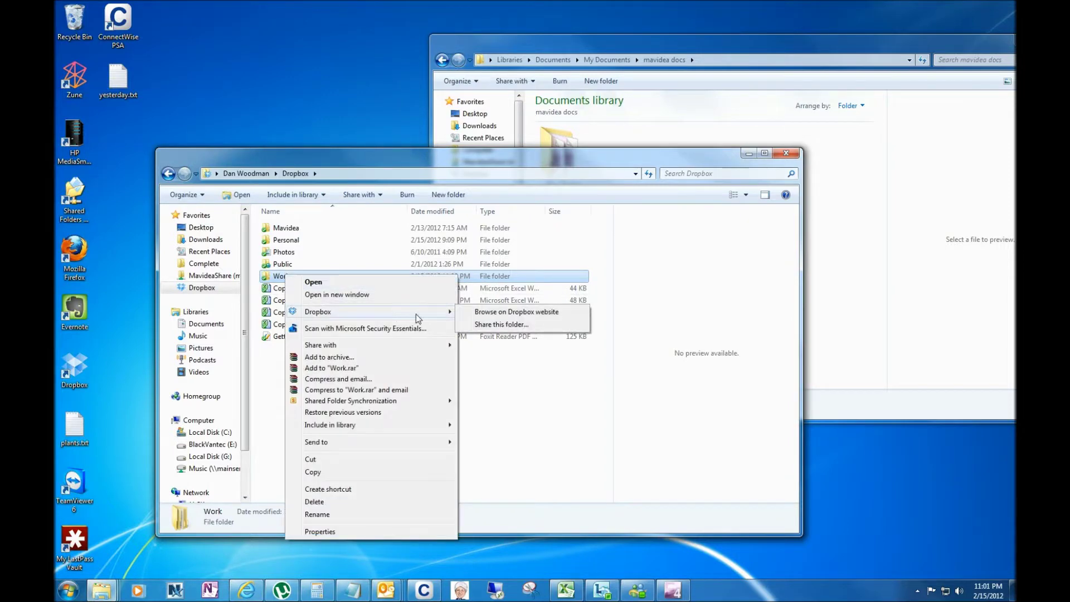
left_click(493, 325)
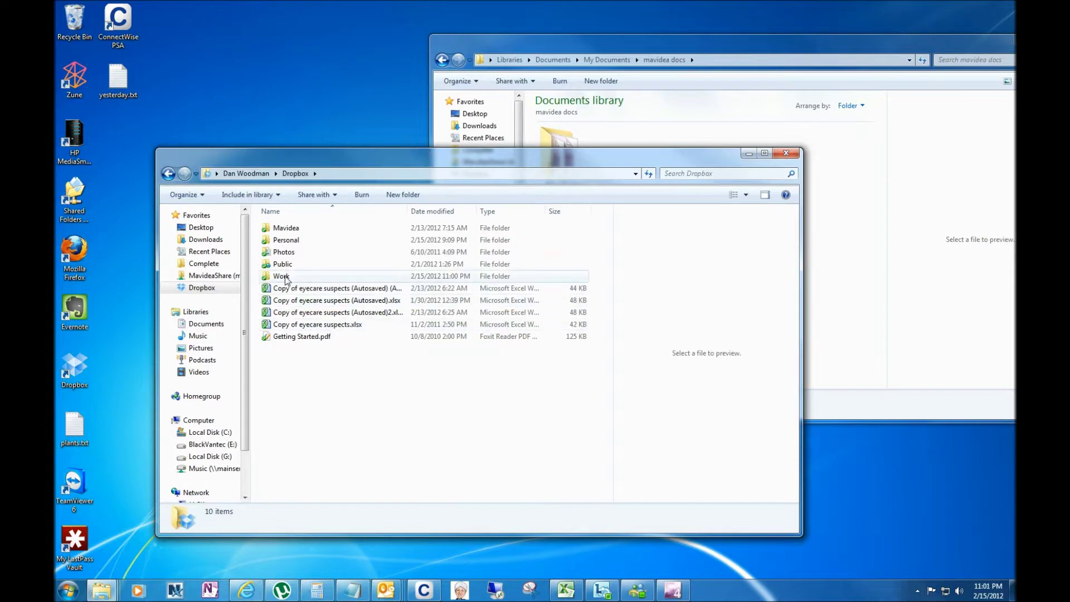
Step: Reopen Work, bring up the Marketing folder's Dropbox options, then dismiss them
double_click(285, 277)
left_click(280, 254)
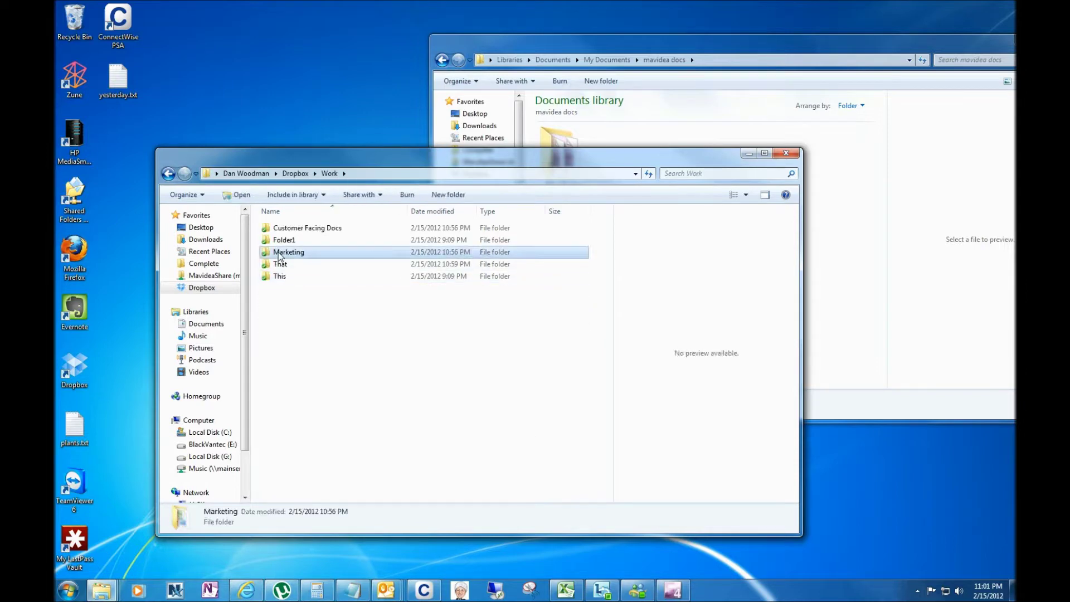
right_click(280, 255)
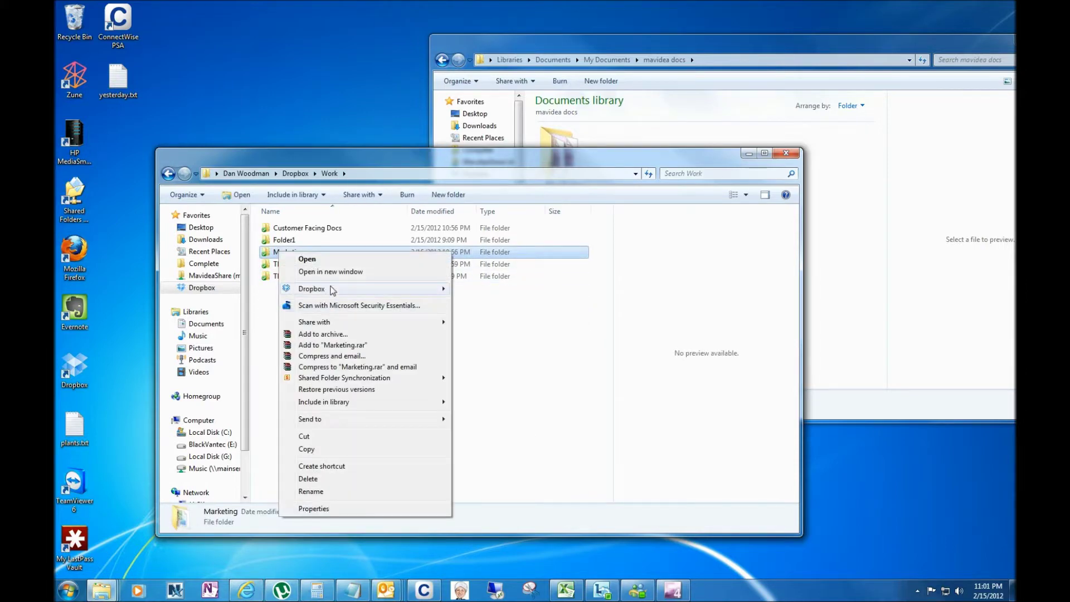
mouse_move(442, 294)
left_click(505, 368)
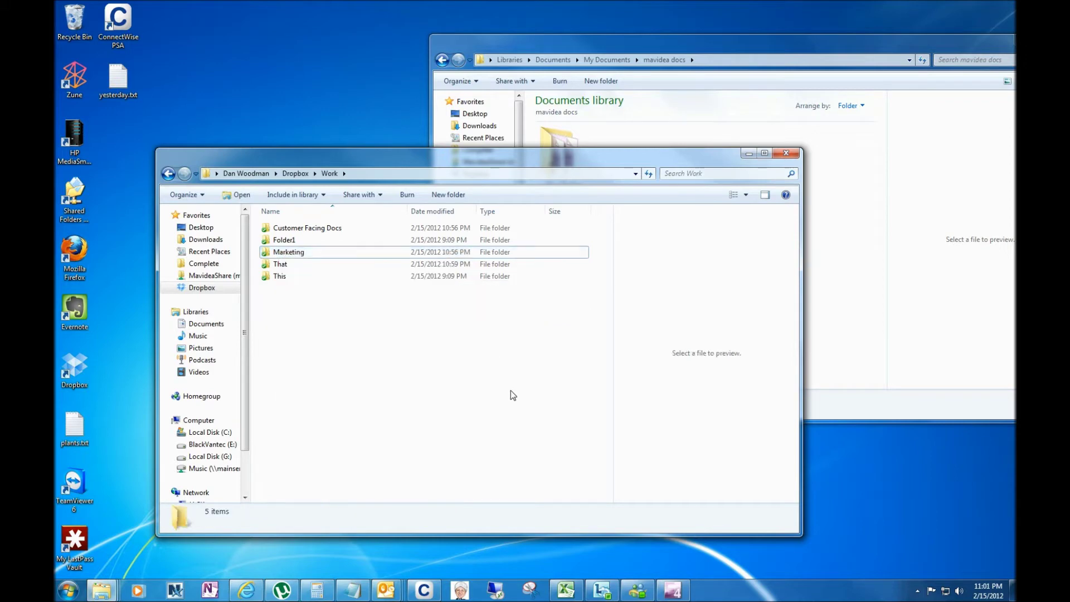